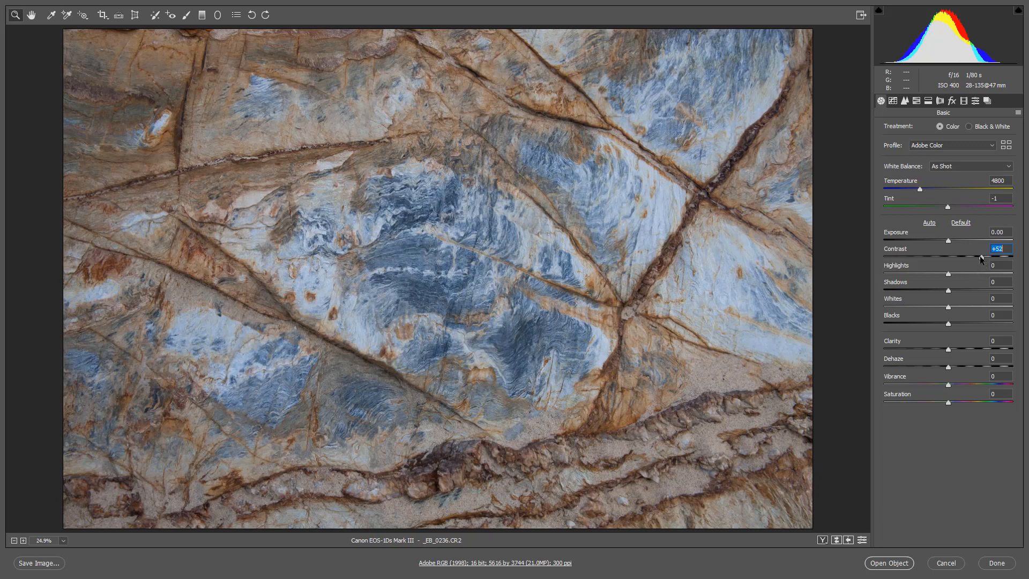
# Reset Contrast to 0 and turn on the clipping warning for the rock photo
pyautogui.doubleClick(979, 257)
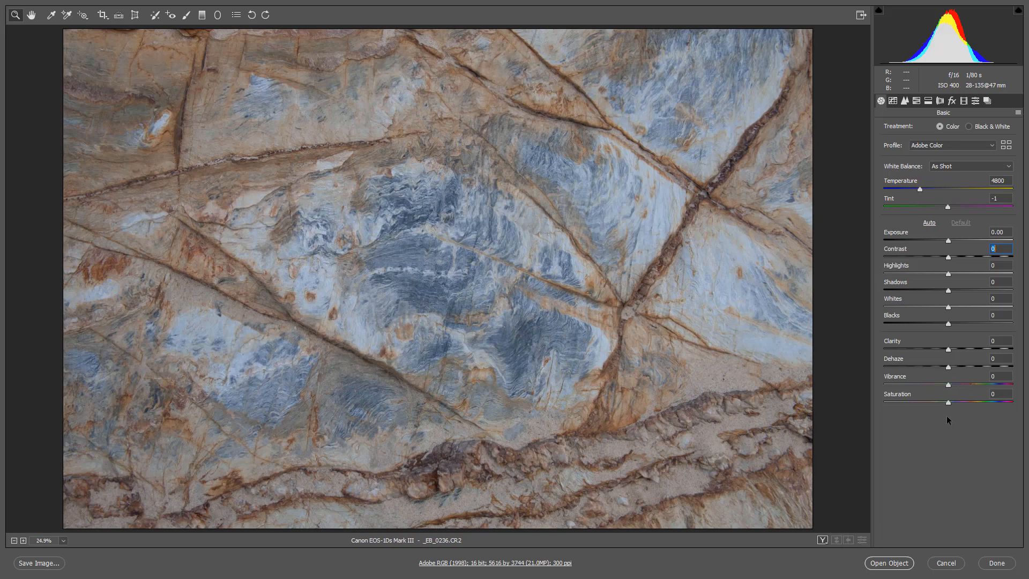
pyautogui.press('u')
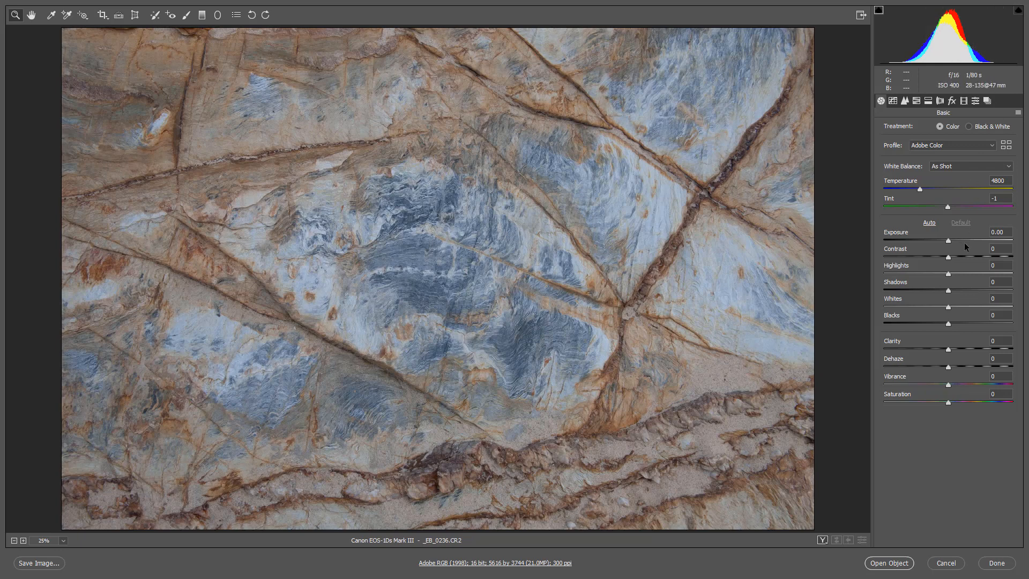
# Set the rock photo's Highlights to +49, Whites to +54, Blacks to -44 and Exposure to -0.20
pyautogui.moveTo(949, 274); pyautogui.dragTo(980, 272)
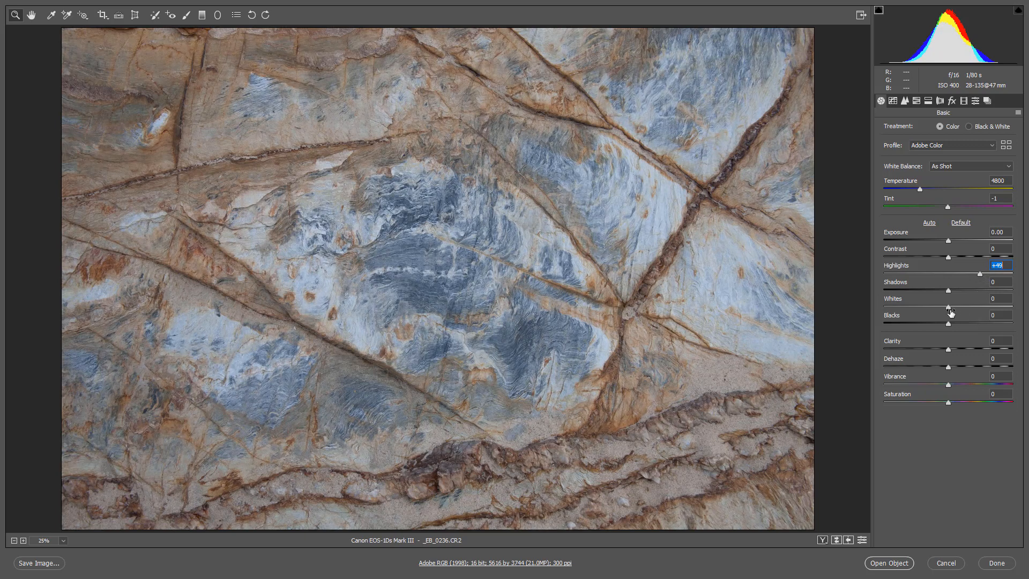
pyautogui.moveTo(947, 306); pyautogui.dragTo(982, 307)
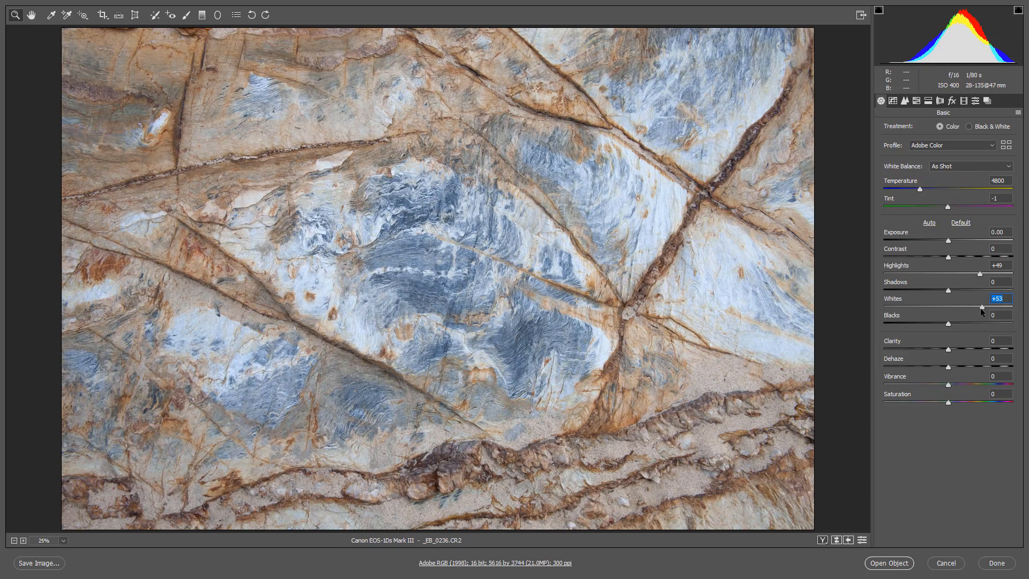
pyautogui.moveTo(981, 308)
pyautogui.mouseDown()
pyautogui.moveTo(1001, 310)
pyautogui.moveTo(978, 311)
pyautogui.mouseUp()
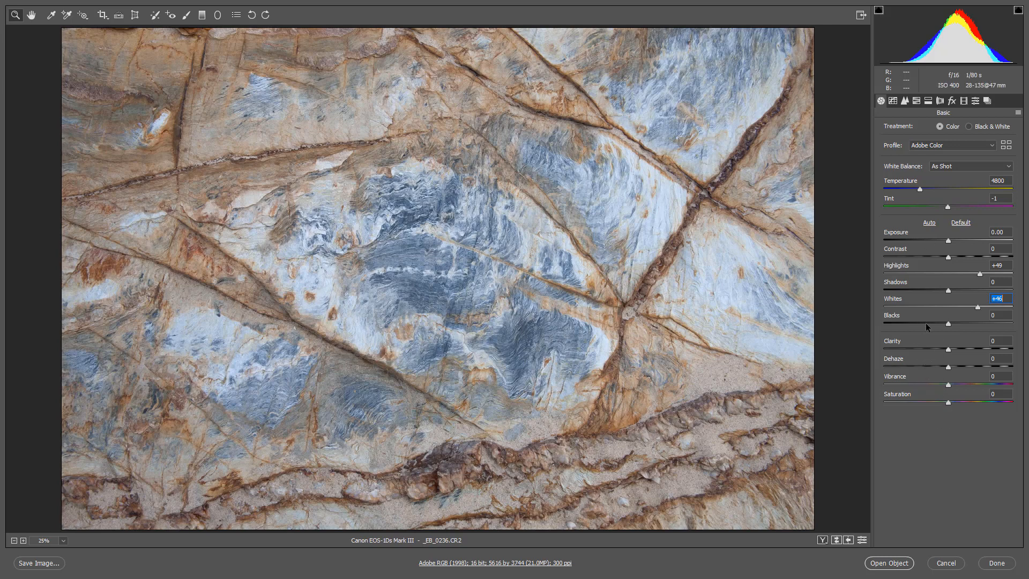
pyautogui.moveTo(925, 323); pyautogui.dragTo(922, 325)
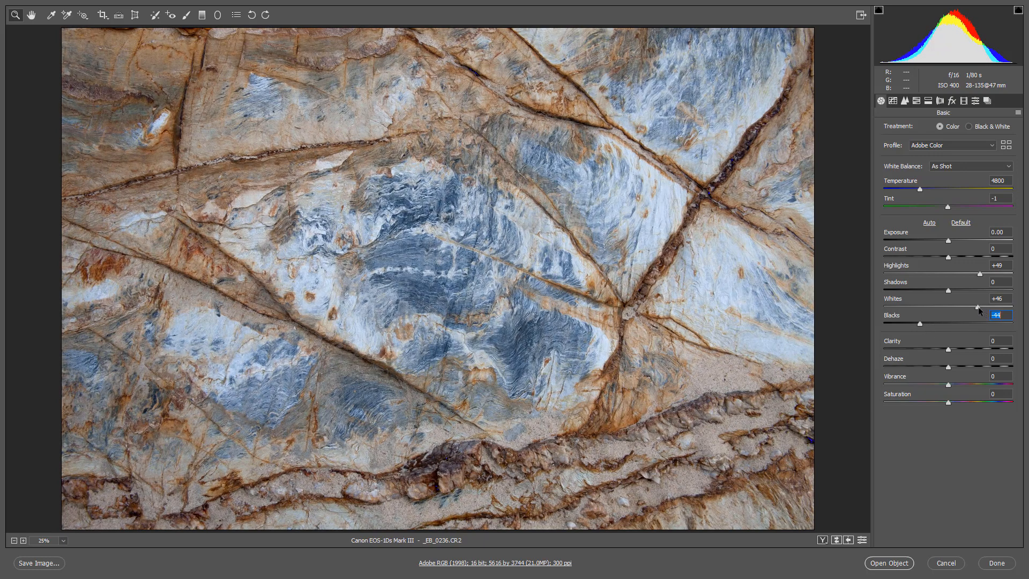
pyautogui.moveTo(979, 307); pyautogui.dragTo(983, 307)
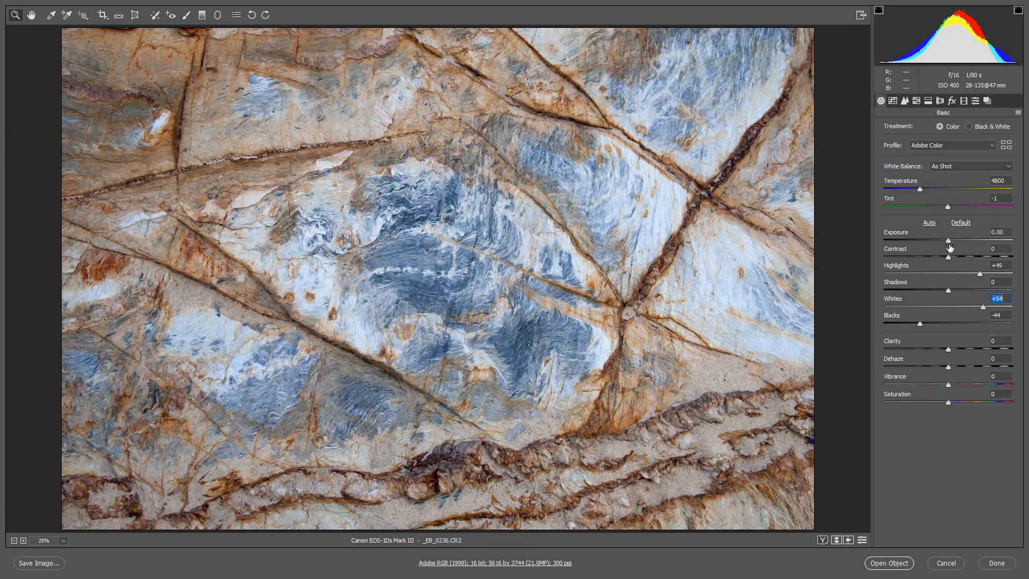
pyautogui.moveTo(948, 244); pyautogui.dragTo(946, 245)
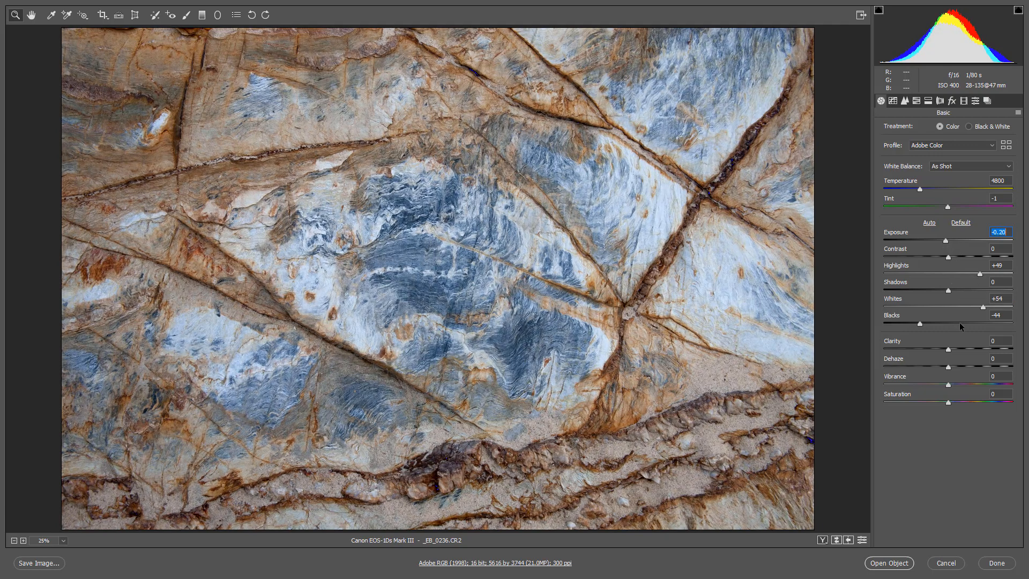
# Set Clarity to +48, and try Dehaze at +21 before resetting it to 0
pyautogui.click(972, 349)
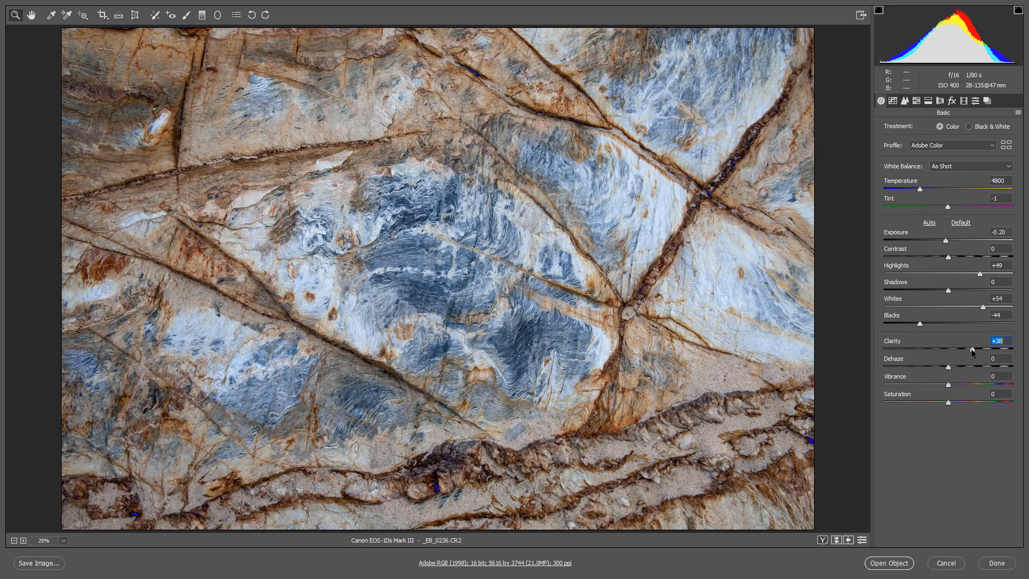
pyautogui.click(985, 349)
pyautogui.doubleClick(984, 349)
pyautogui.click(980, 348)
pyautogui.click(962, 366)
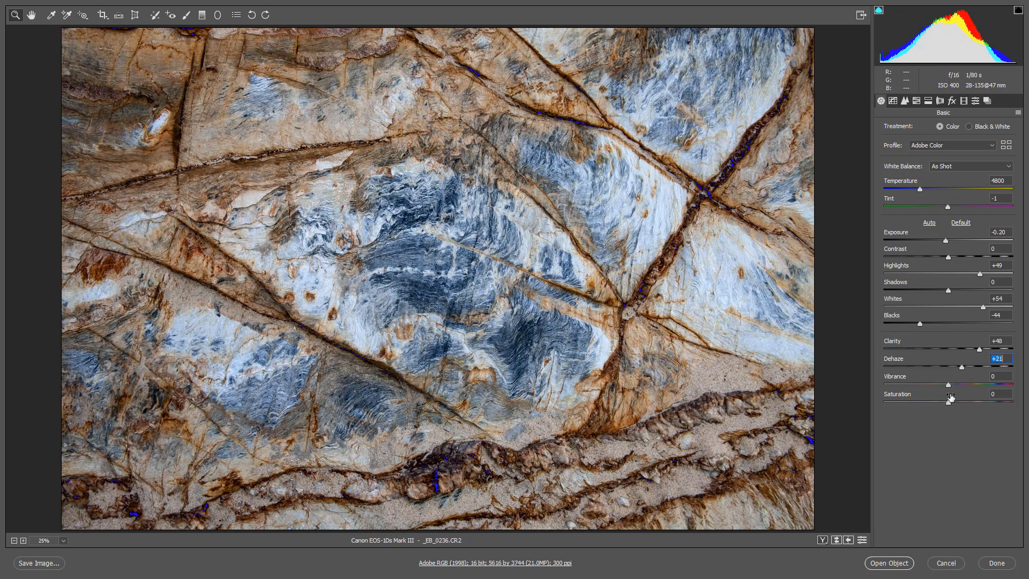
pyautogui.doubleClick(961, 368)
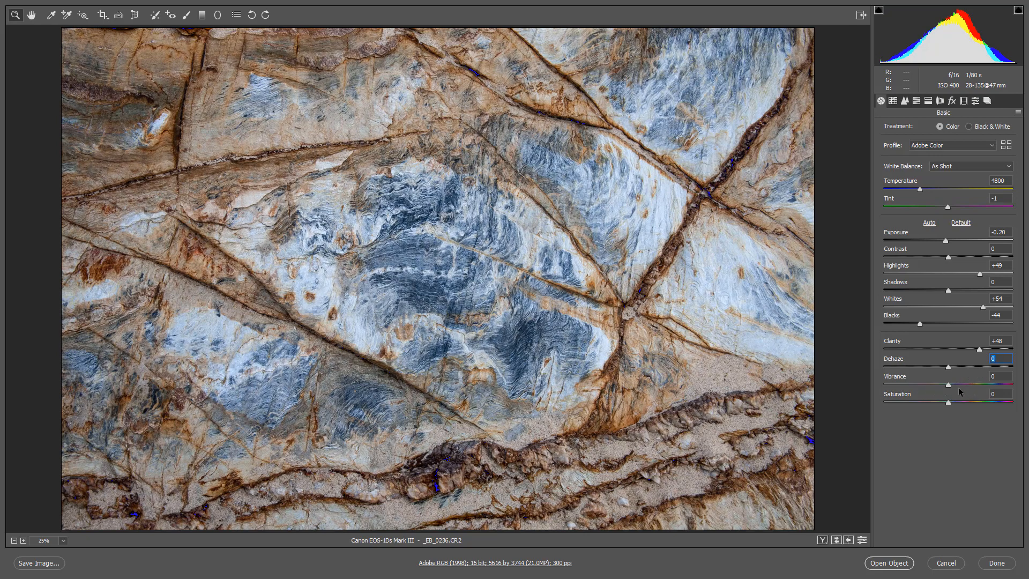
# Raise the rock photo's Vibrance to +54
pyautogui.click(974, 384)
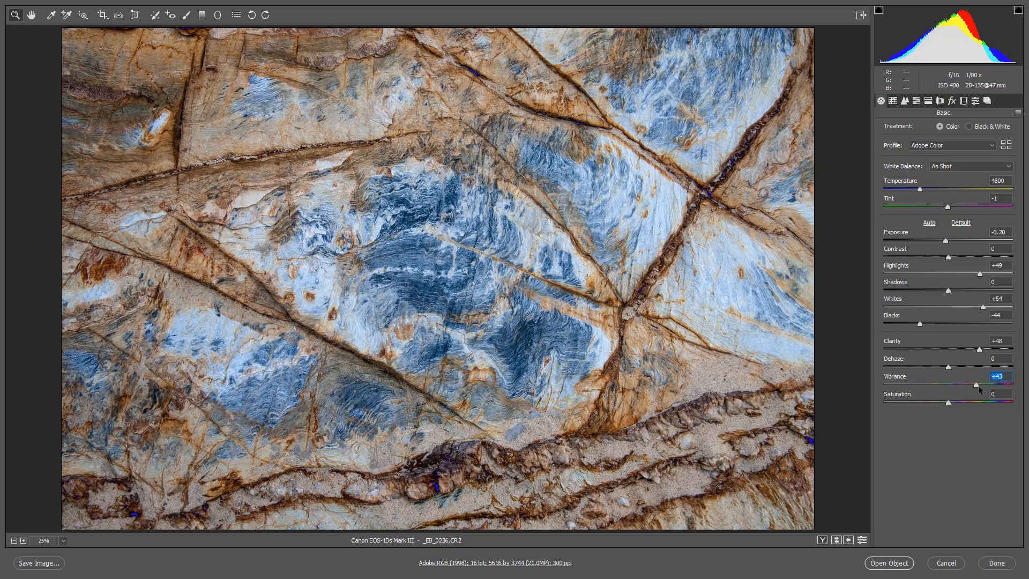
pyautogui.moveTo(975, 386); pyautogui.dragTo(982, 386)
pyautogui.moveTo(982, 386); pyautogui.dragTo(983, 385)
# Try Blacks at -100 to check shadow clipping, settle Blacks at -58 and reduce Whites to +47
pyautogui.moveTo(920, 327); pyautogui.dragTo(876, 328)
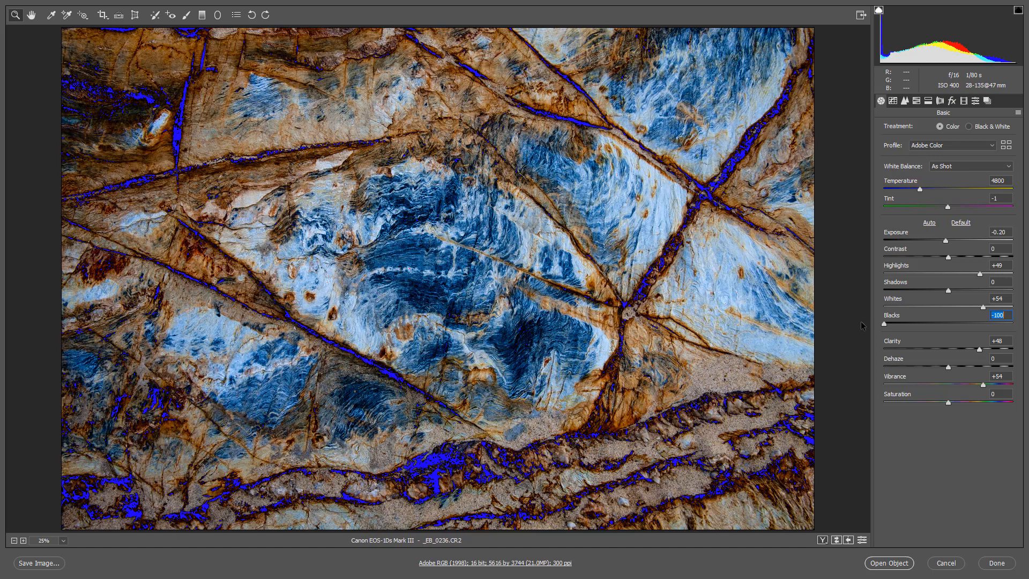
pyautogui.moveTo(884, 324); pyautogui.dragTo(910, 325)
pyautogui.moveTo(981, 309)
pyautogui.mouseDown()
pyautogui.moveTo(1010, 309)
pyautogui.moveTo(976, 309)
pyautogui.mouseUp()
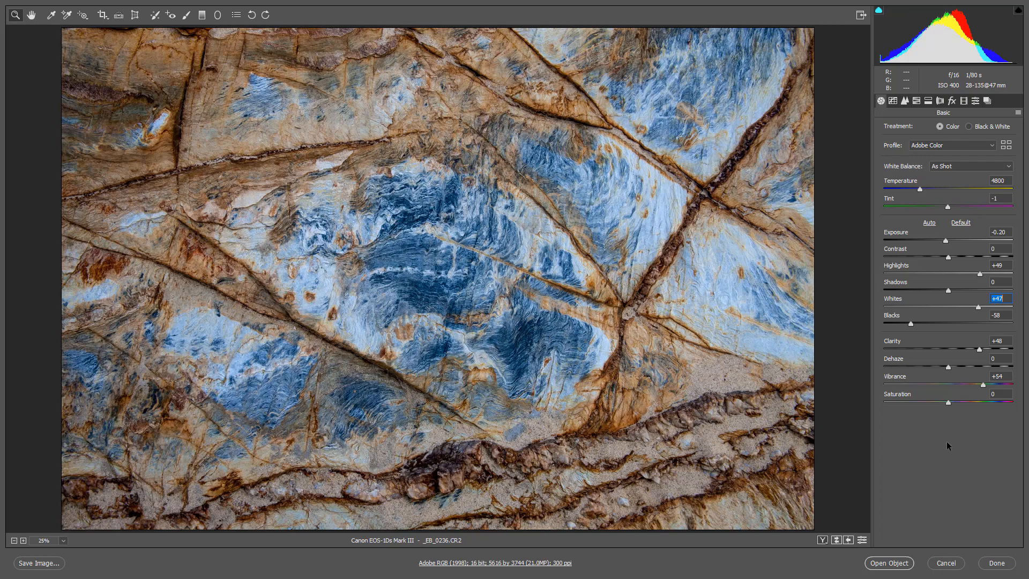
# Compare the edited rock photo with its unedited version, ending on the edited version
pyautogui.hotkey('ctrl', 'p')
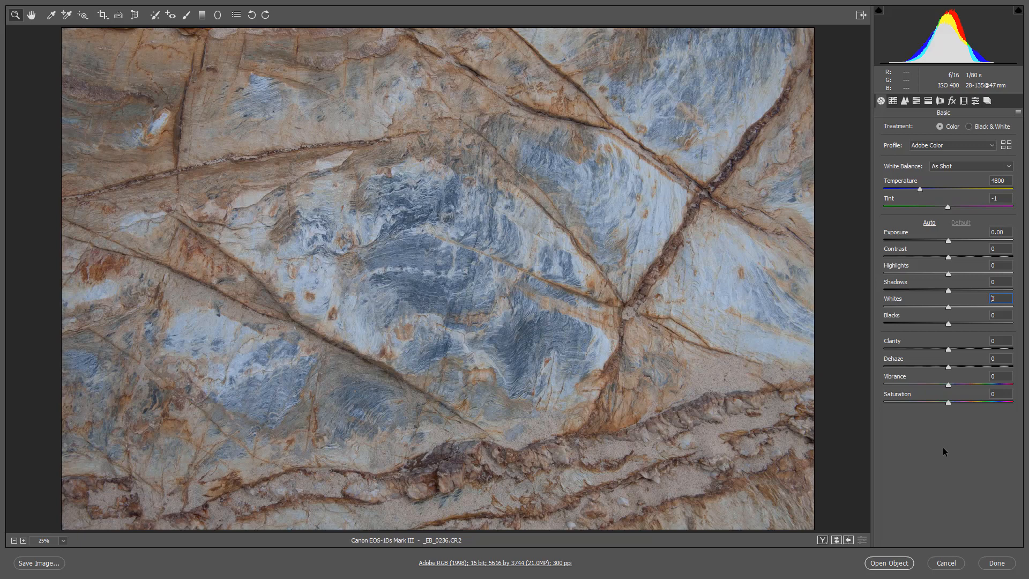
pyautogui.hotkey('ctrl', 'z')
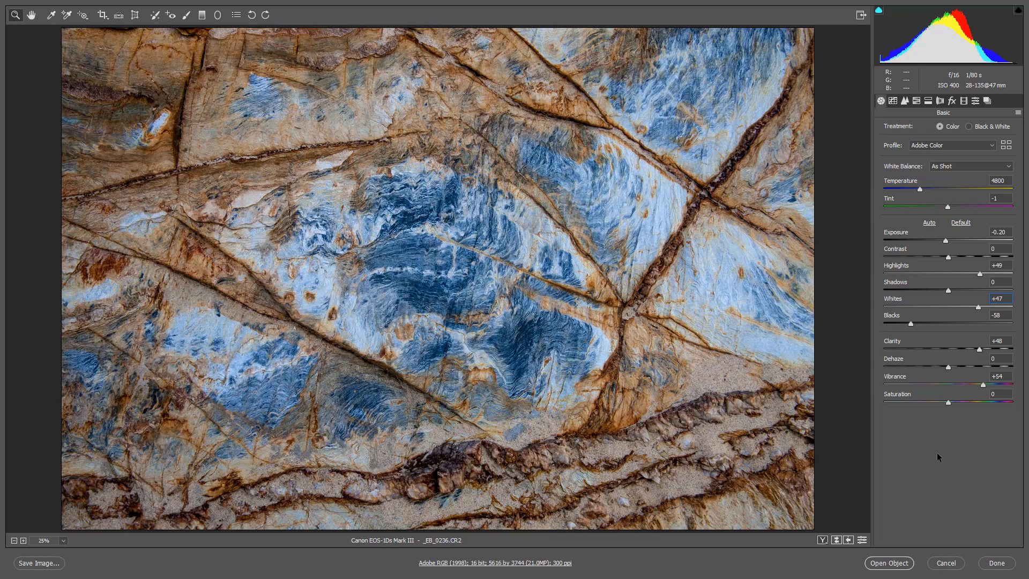
pyautogui.hotkey('ctrl', 'shift', 'z')
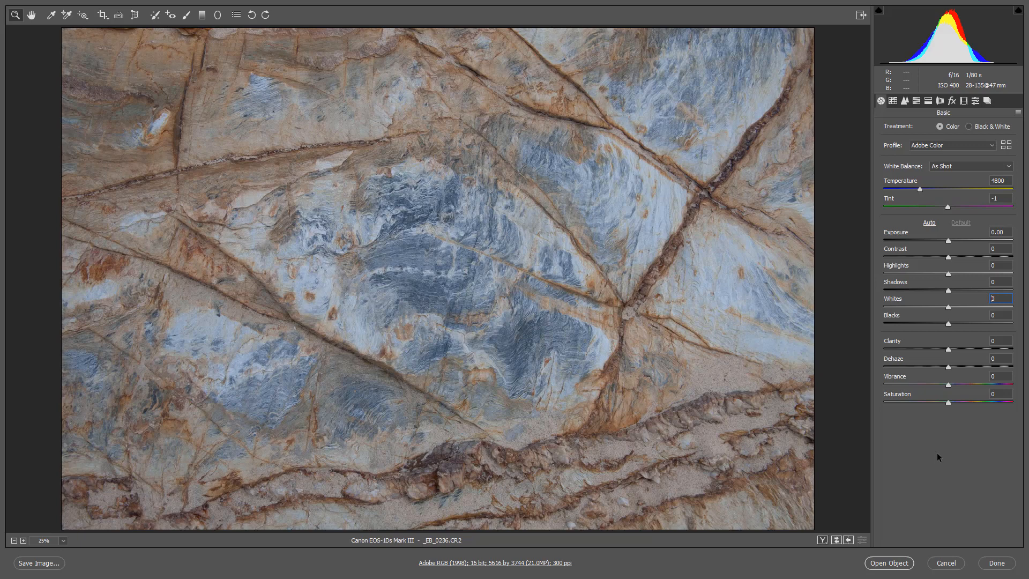
pyautogui.hotkey('ctrl', 'z')
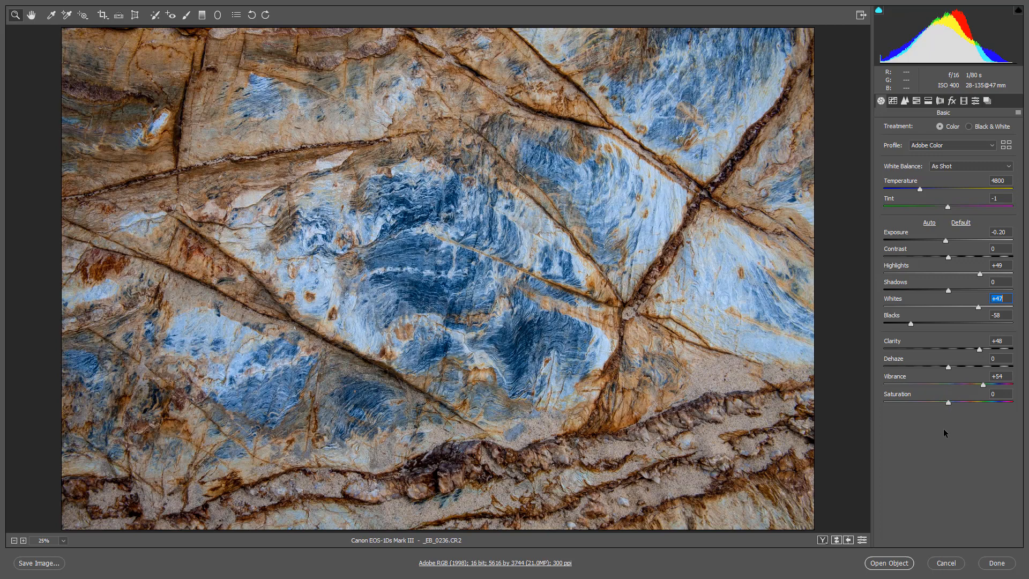
# Look over the HSL Saturation adjustments, return to the Basic adjustments and finish the rock photo with its edits kept
pyautogui.click(917, 103)
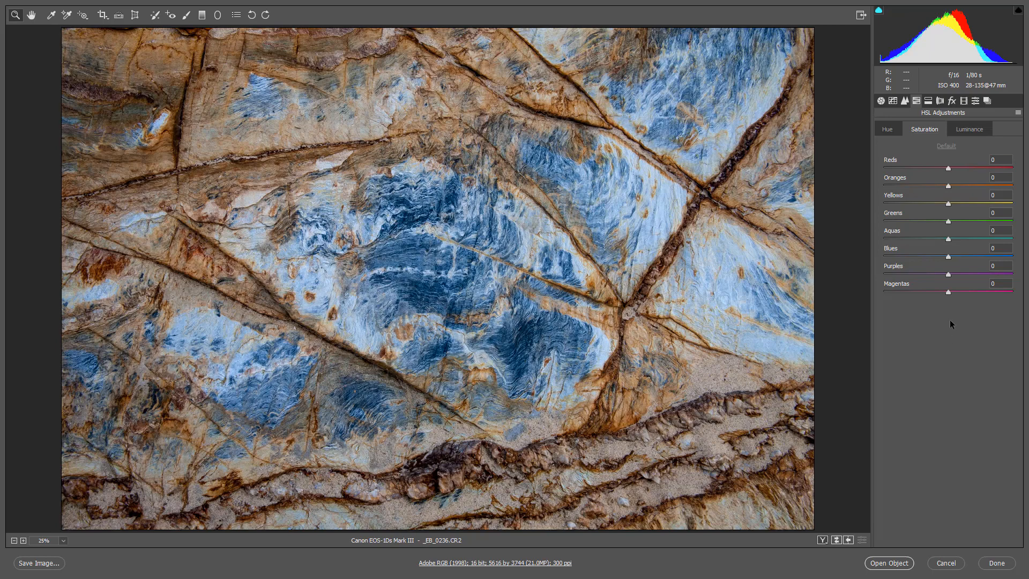
pyautogui.click(880, 101)
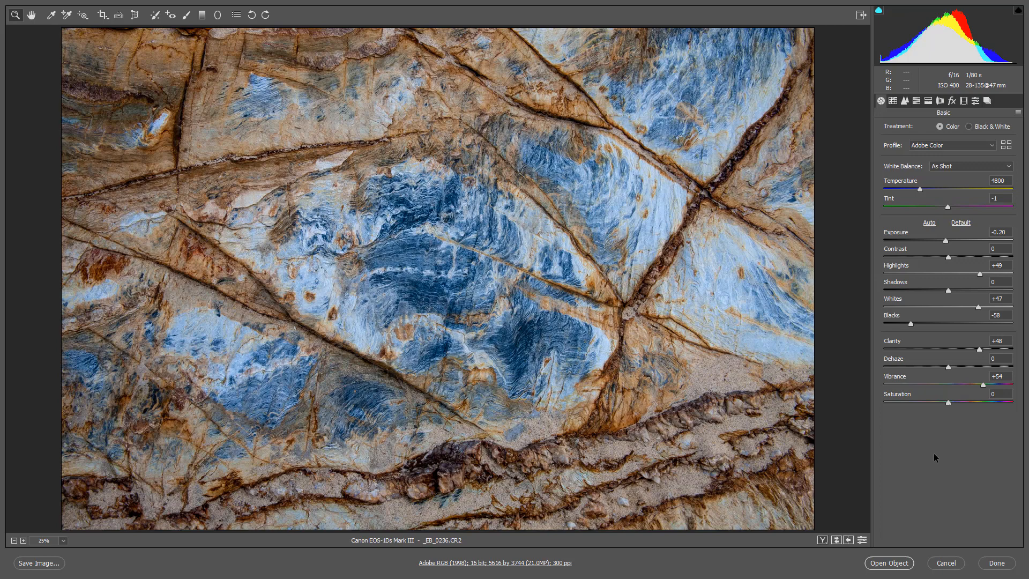
pyautogui.click(999, 565)
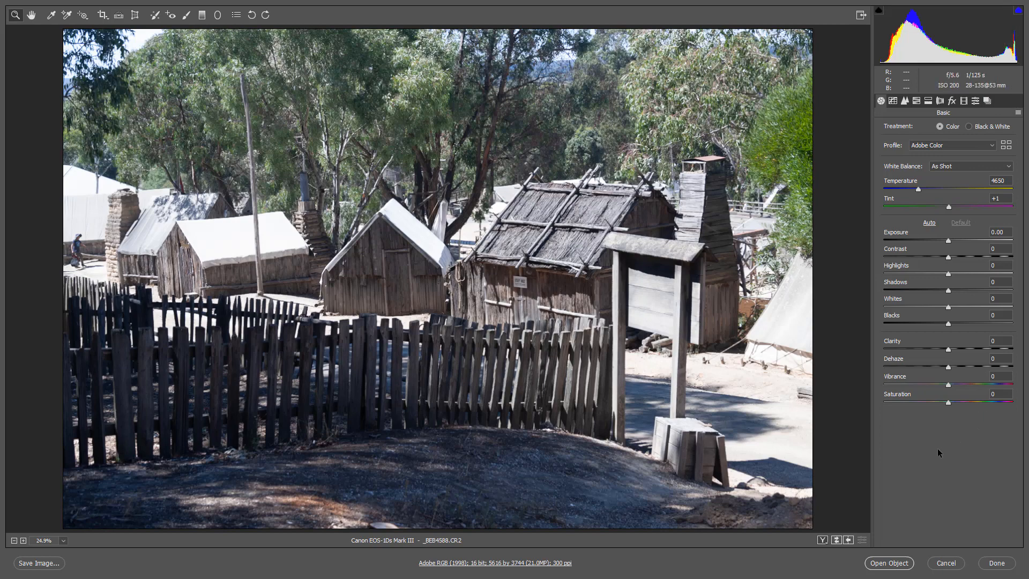
# Turn on the highlight clipping warning for the village photo and try Exposure at +1.90, resetting it to 0
pyautogui.click(1017, 12)
pyautogui.click(972, 240)
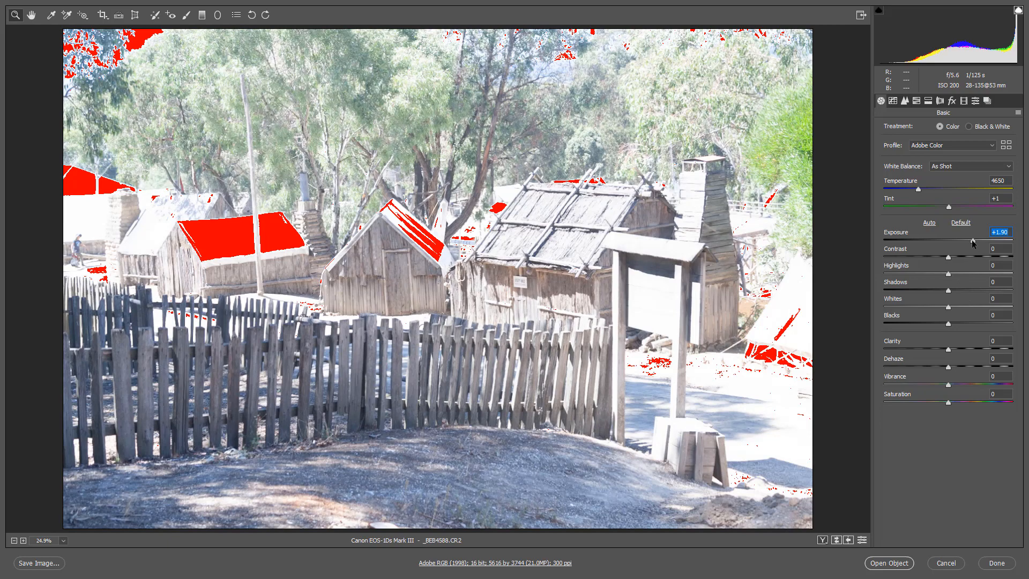
pyautogui.doubleClick(972, 245)
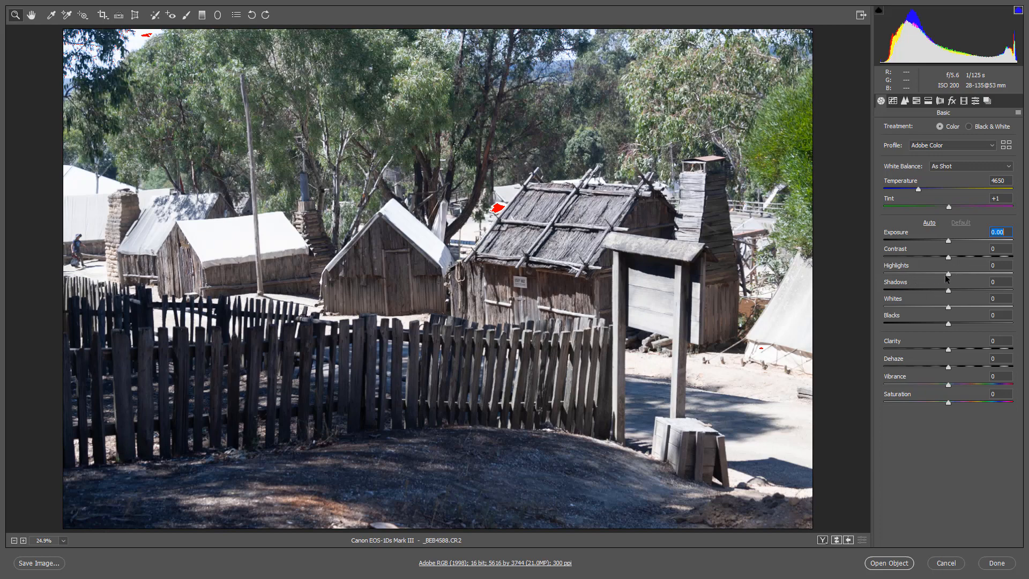
# Set the village photo's Highlights to -100, Clarity to +45, Temperature to 5350 and Vibrance to +56
pyautogui.click(883, 274)
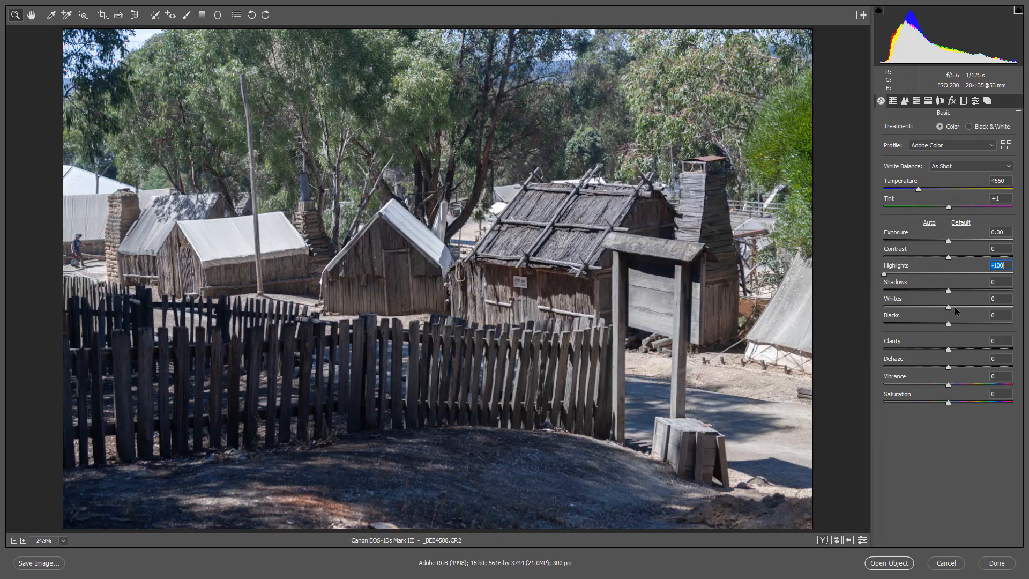
pyautogui.click(973, 349)
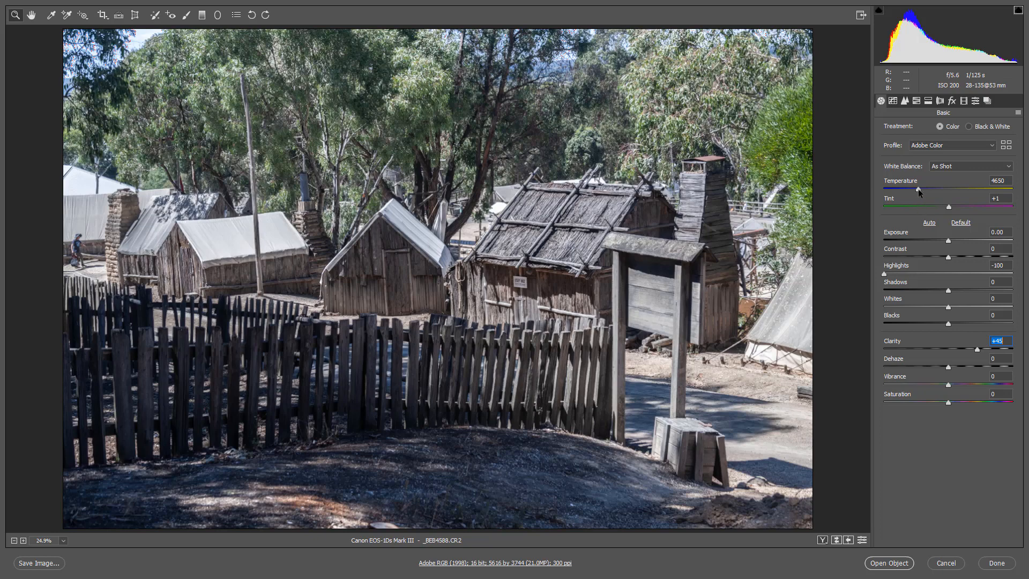
pyautogui.moveTo(918, 189); pyautogui.dragTo(927, 189)
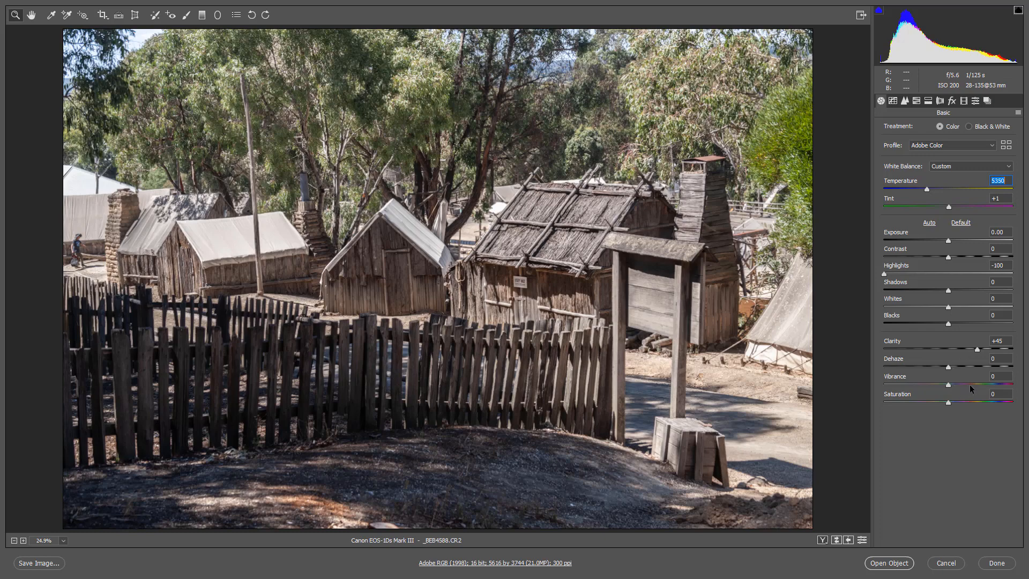
pyautogui.moveTo(966, 384); pyautogui.dragTo(978, 387)
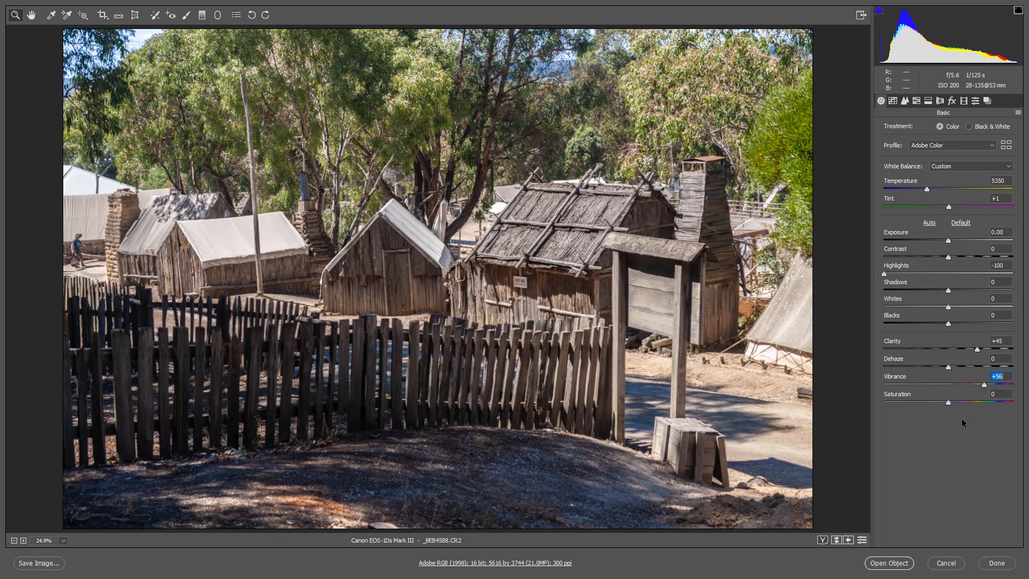
# Set the village photo's Whites to -38, Exposure to -0.30 and Shadows to +48
pyautogui.click(917, 306)
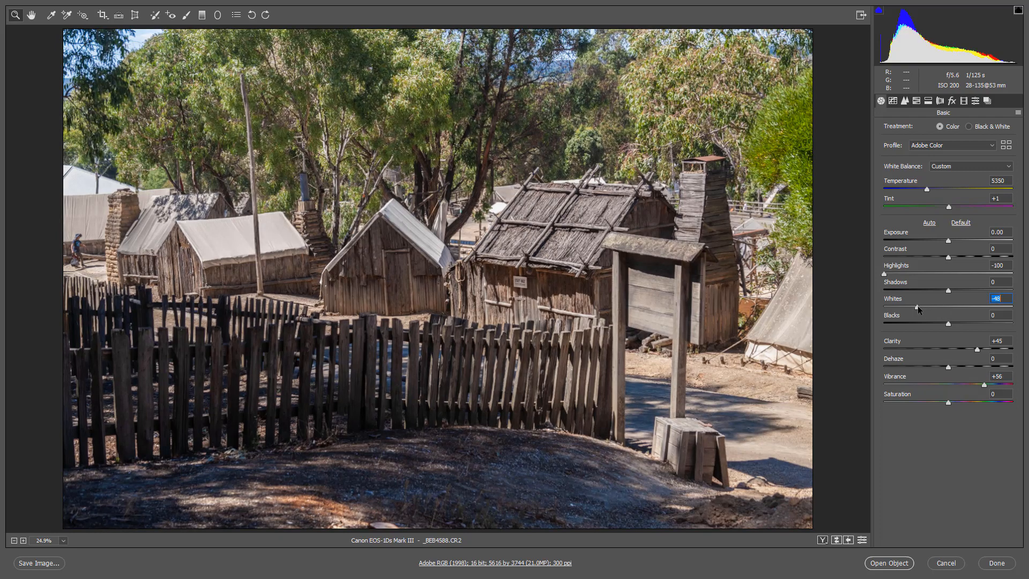
pyautogui.moveTo(918, 306); pyautogui.dragTo(924, 312)
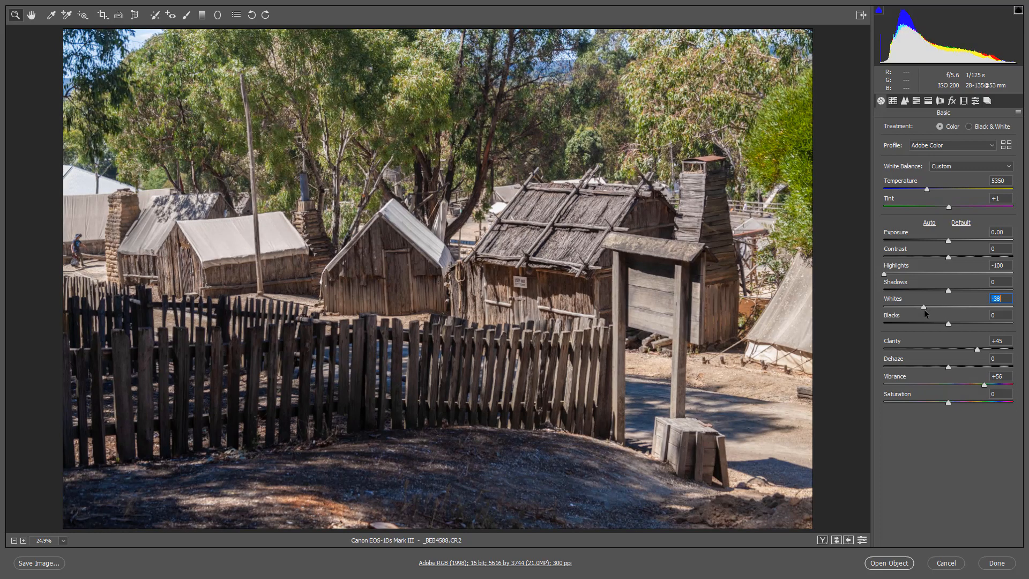
pyautogui.click(950, 240)
pyautogui.moveTo(950, 241); pyautogui.dragTo(946, 242)
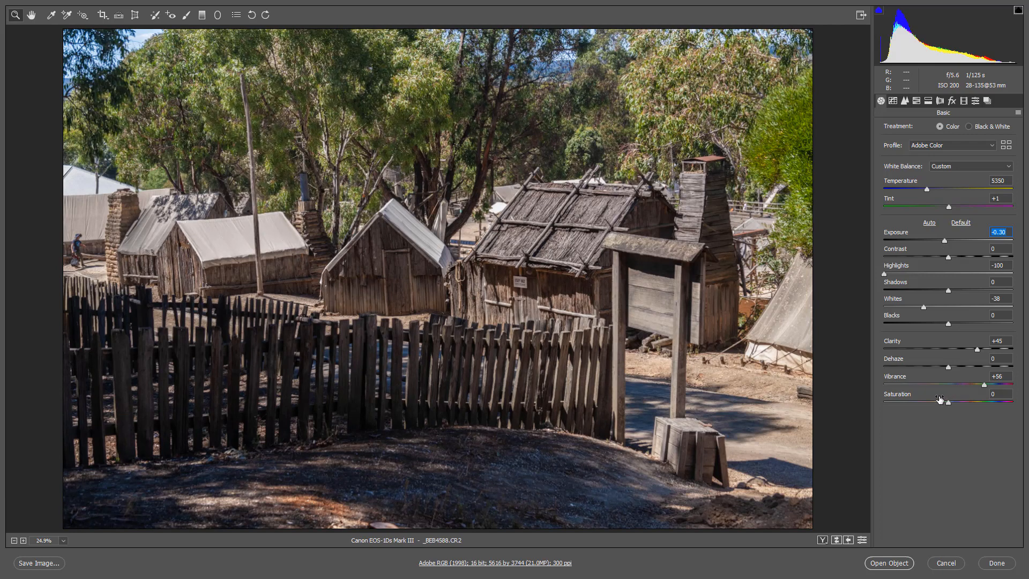
pyautogui.click(971, 290)
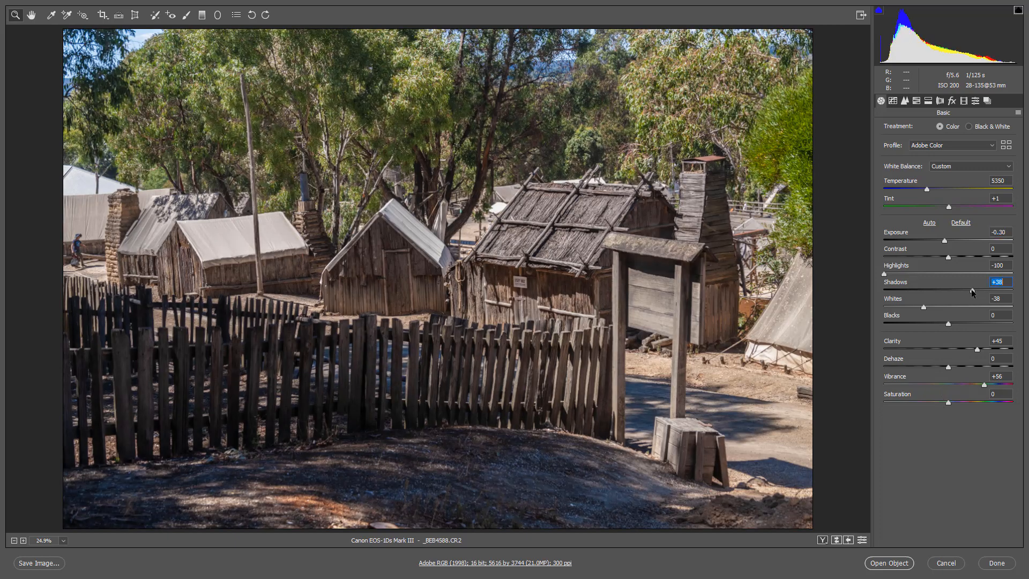
pyautogui.moveTo(972, 289); pyautogui.dragTo(977, 290)
# Raise Clarity to +53 and Dehaze to +13, and warm the village photo's Temperature to 5850
pyautogui.click(983, 349)
pyautogui.moveTo(955, 368); pyautogui.dragTo(958, 369)
pyautogui.moveTo(927, 190); pyautogui.dragTo(933, 190)
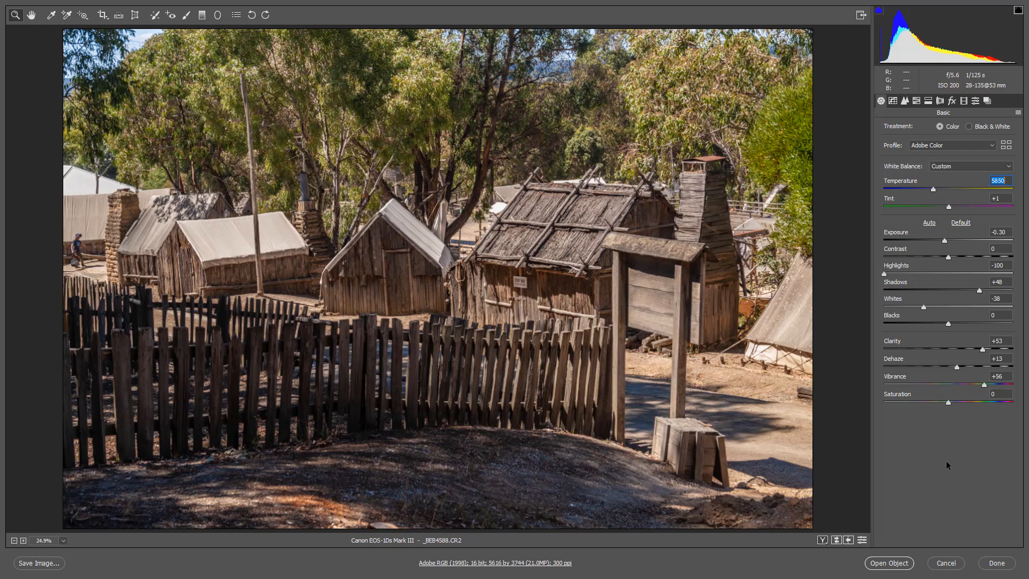
# Compare the edited village photo with its unedited version
pyautogui.press('p')
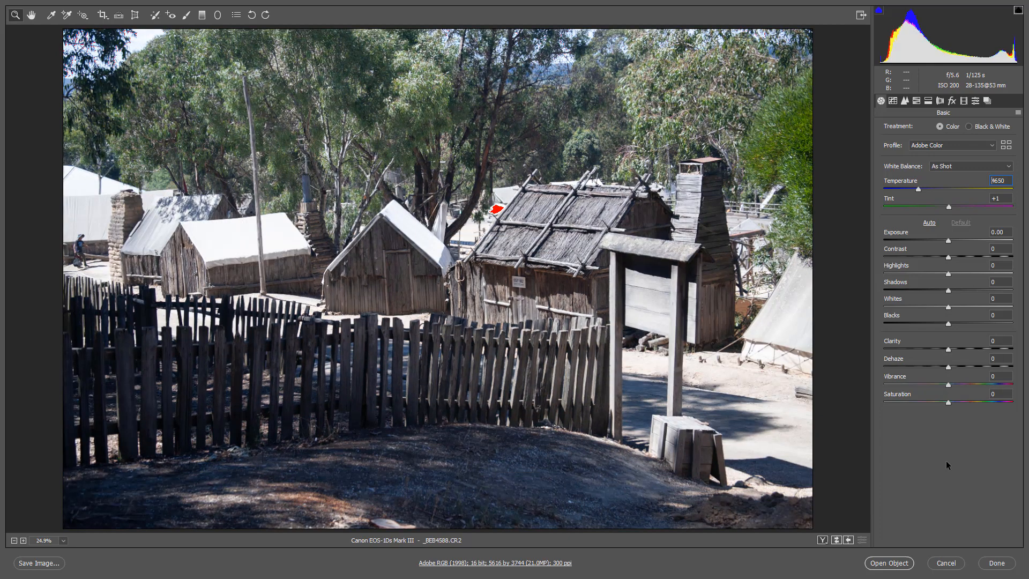
pyautogui.press('p')
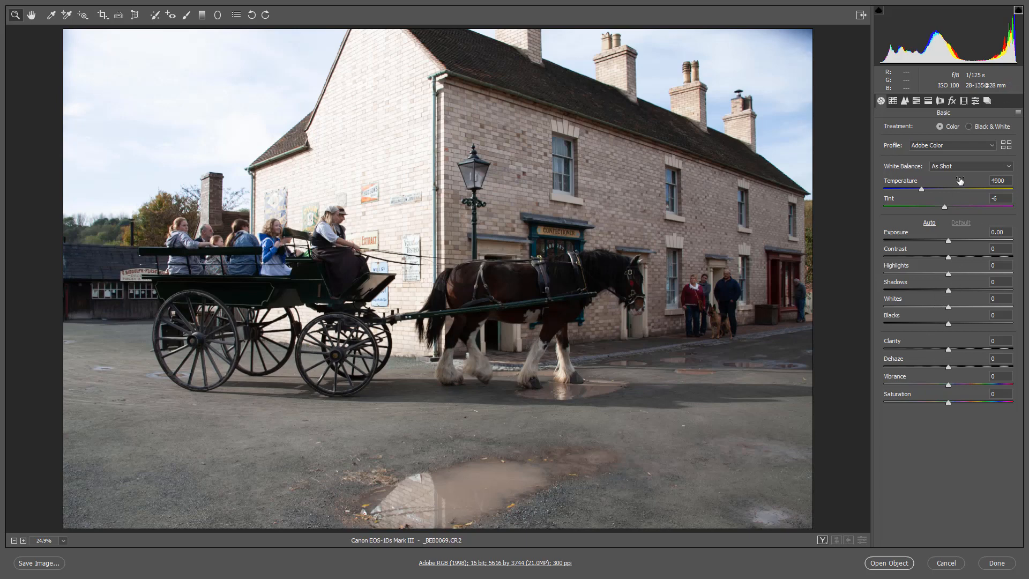
# Enable Remove Chromatic Aberration in the lens corrections for the horse-and-cart photo
pyautogui.click(939, 101)
pyautogui.click(906, 148)
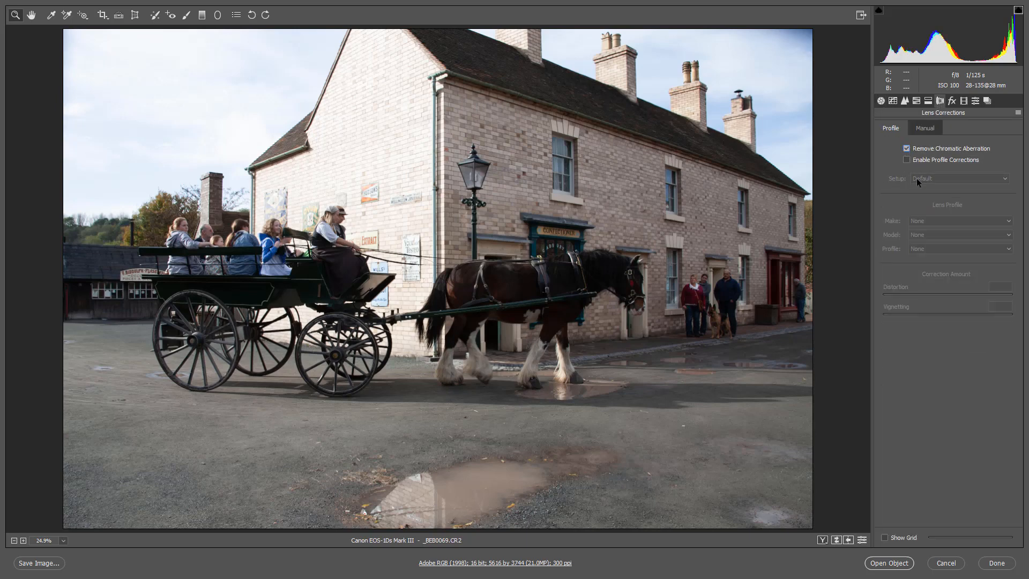
# Enable Profile Corrections for the horse-and-cart photo's lens
pyautogui.click(906, 160)
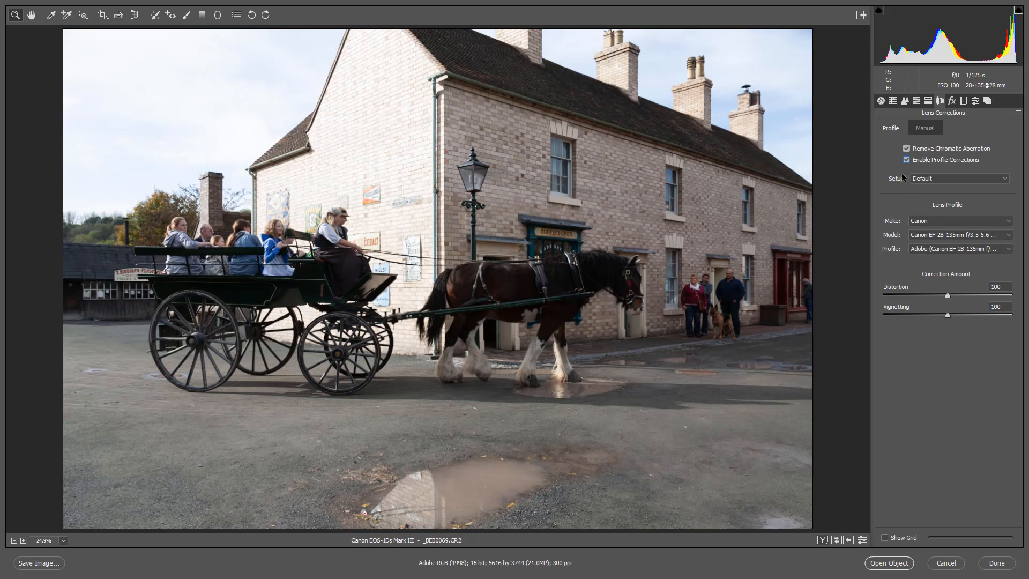
# Set the horse-and-cart photo's Highlights to -100 and Shadows to +34
pyautogui.click(880, 101)
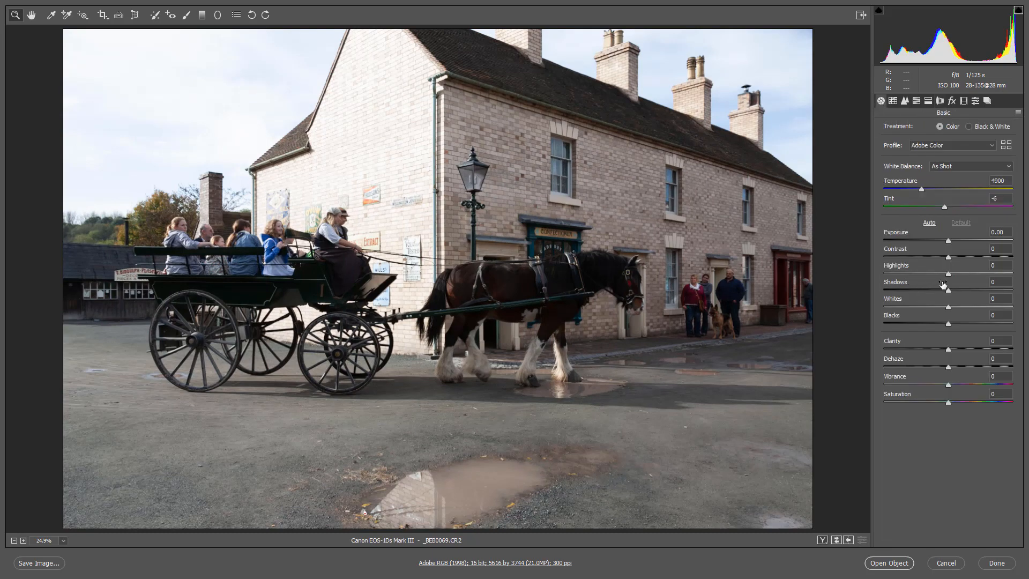
pyautogui.click(892, 274)
pyautogui.moveTo(894, 276); pyautogui.dragTo(885, 275)
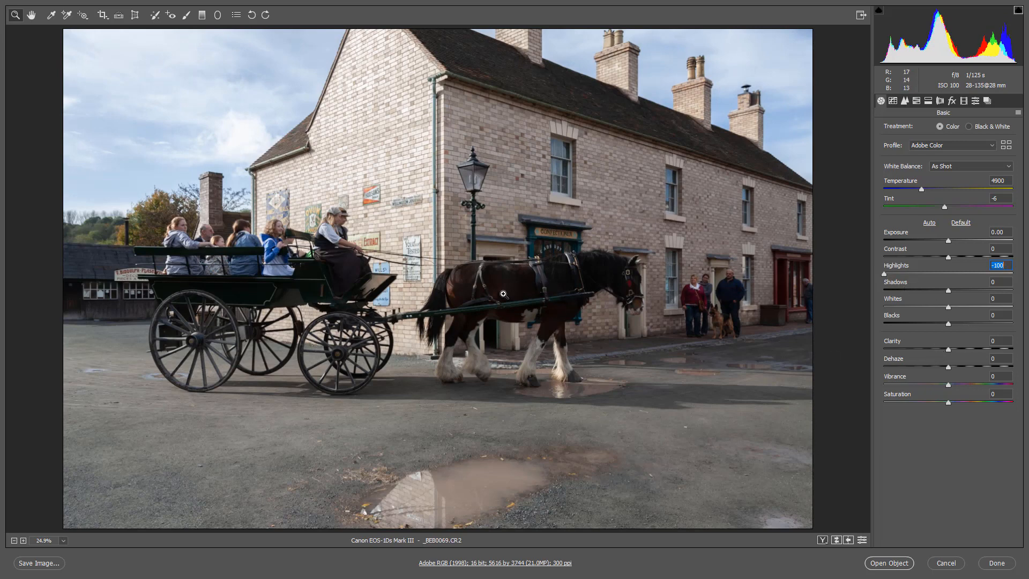
pyautogui.click(969, 290)
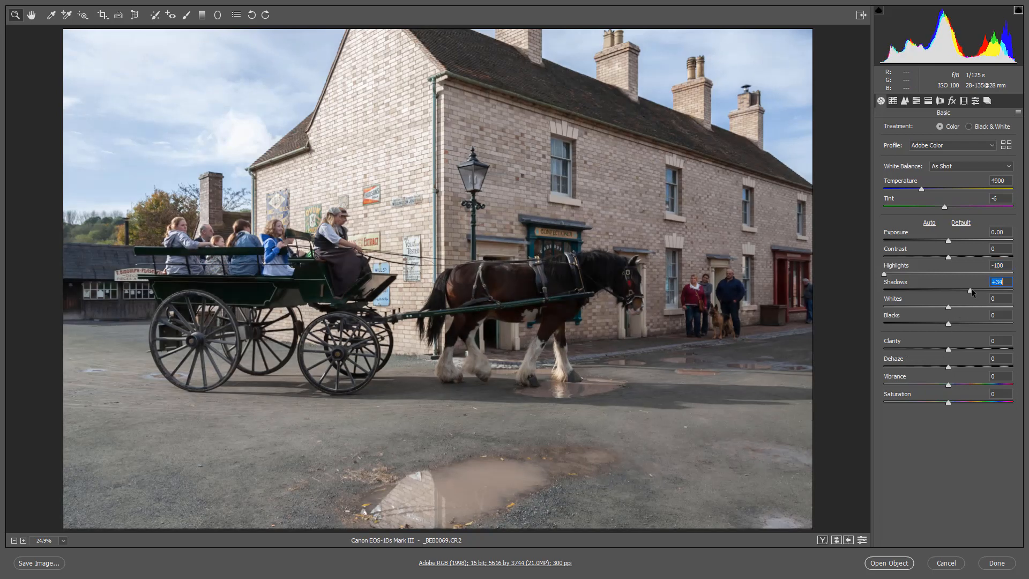
# Set the horse-and-cart photo's Clarity to +36, Exposure to -0.35 and Vibrance to +41
pyautogui.click(971, 349)
pyautogui.moveTo(949, 242); pyautogui.dragTo(945, 244)
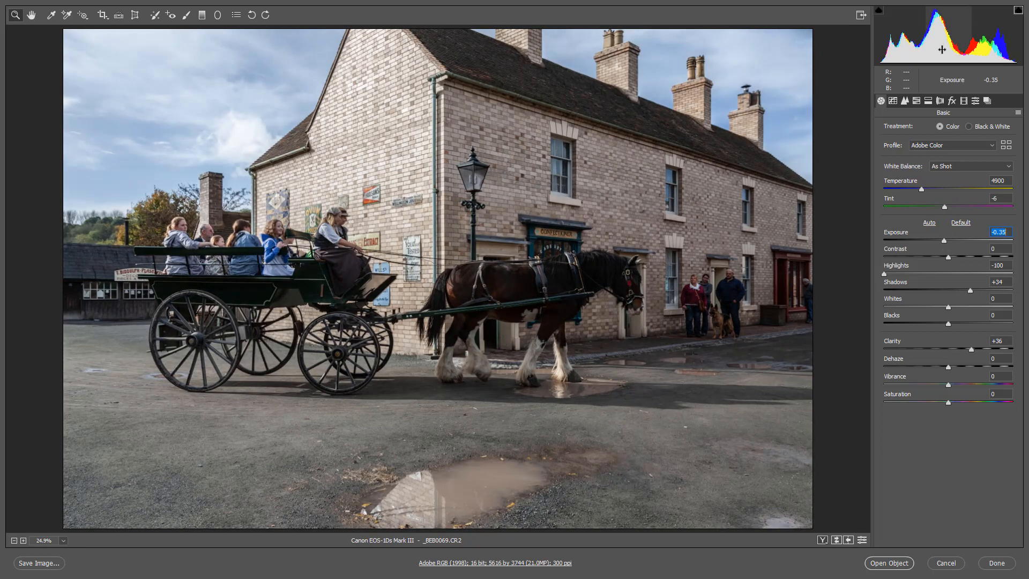
pyautogui.click(969, 384)
pyautogui.moveTo(969, 387); pyautogui.dragTo(974, 389)
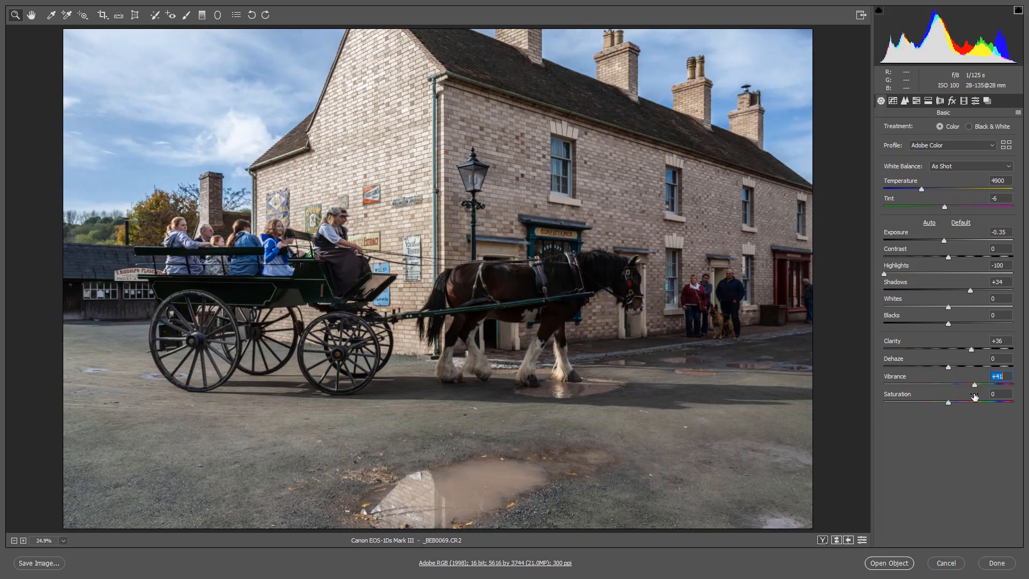